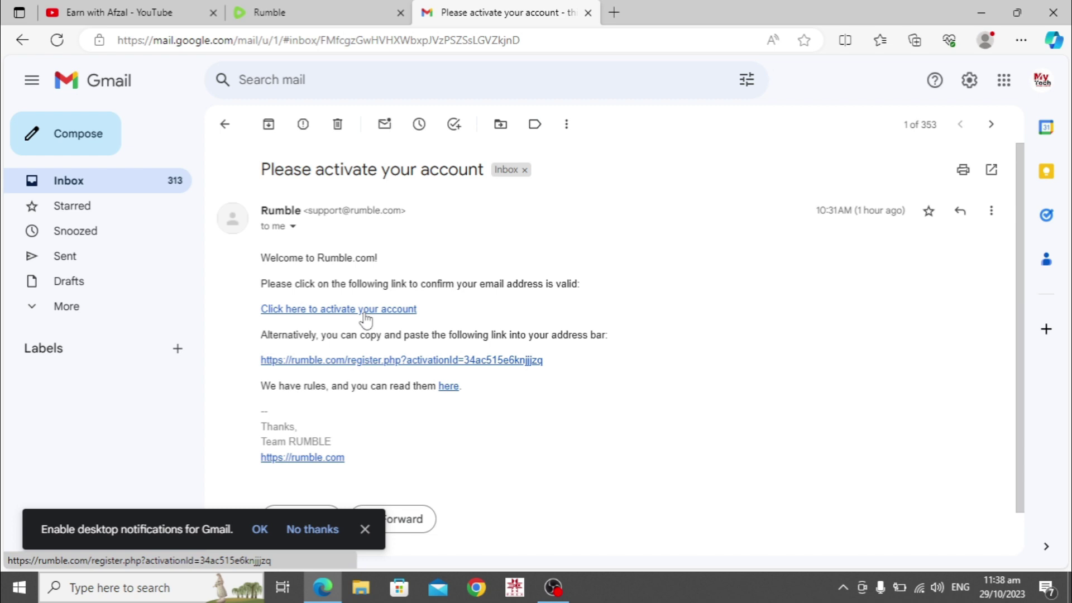
# Activate the Rumble account through the link in the activation email, and go to Rumble's home page.
pyautogui.click(366, 310)
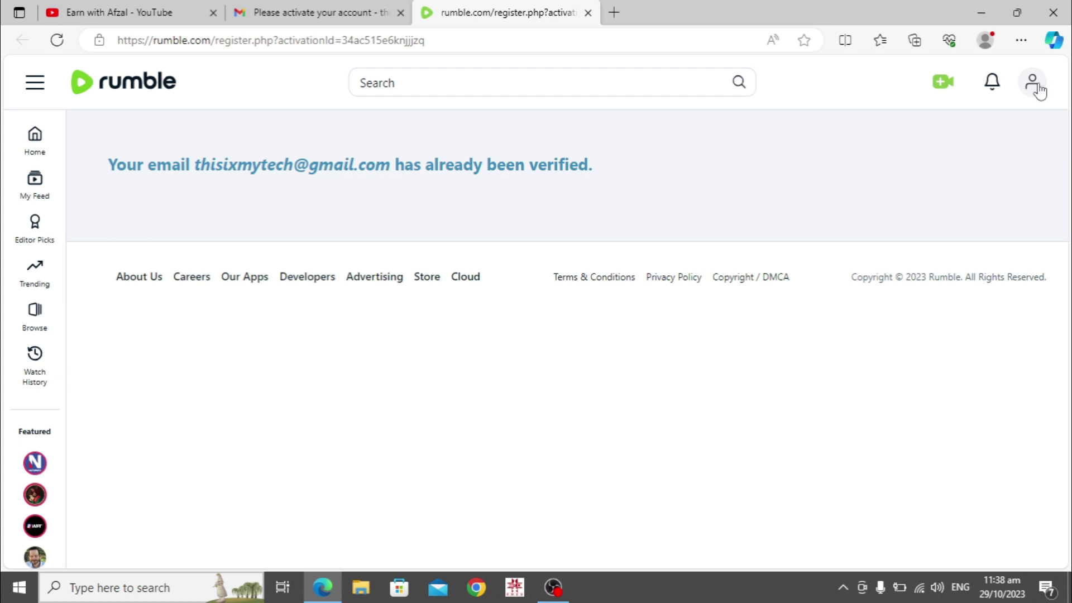
pyautogui.click(43, 151)
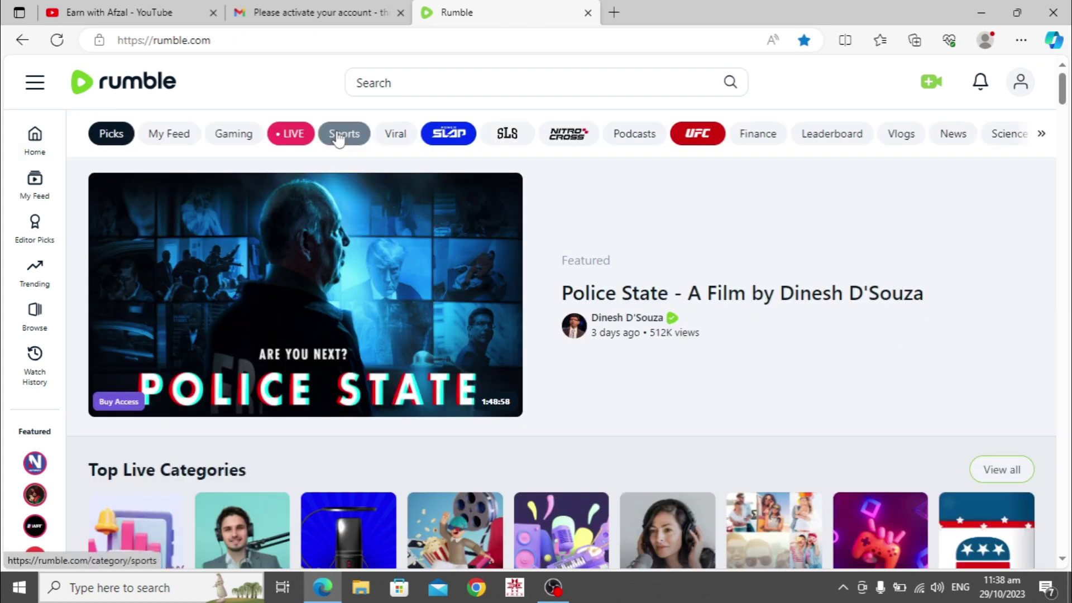
# Look through the video sections on the Rumble home page, including Sports and Viral, and return to its start.
pyautogui.scroll(-15, 802, 140)
pyautogui.scroll(-8, 577, 346)
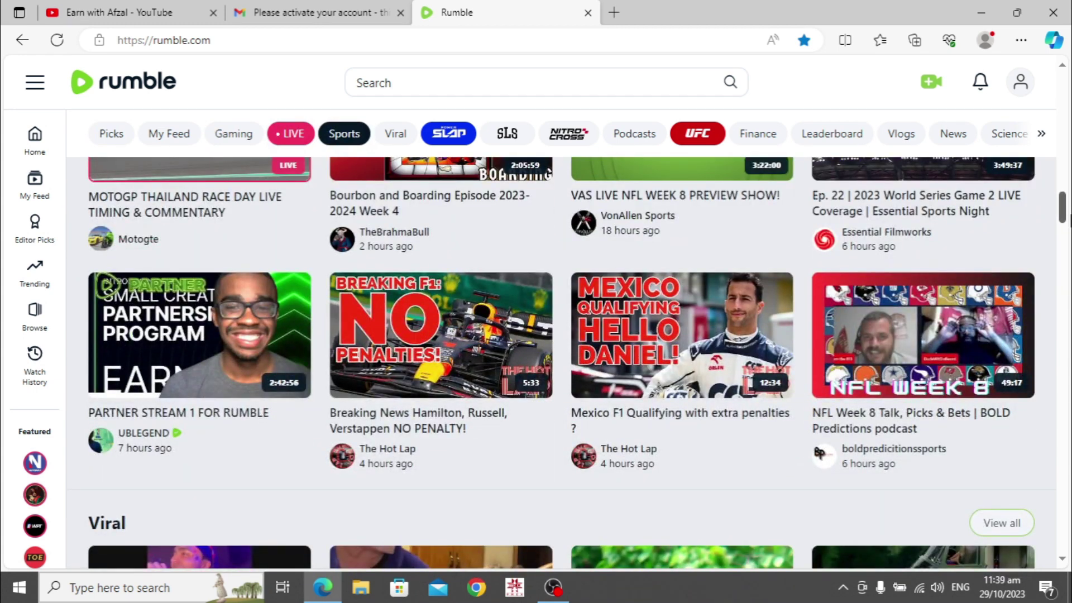
pyautogui.scroll(-10, 577, 363)
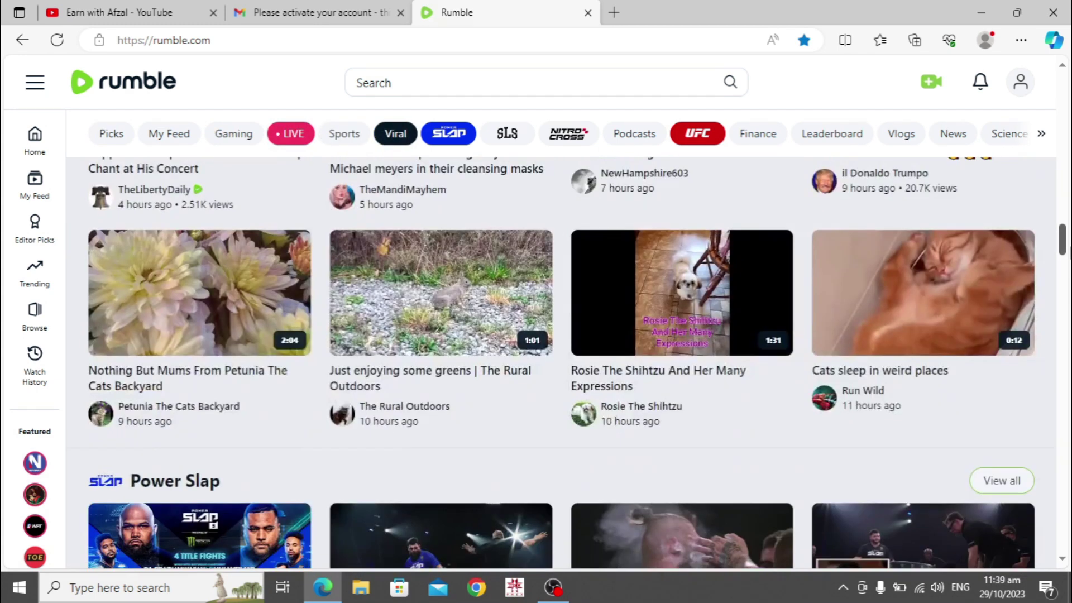
pyautogui.moveTo(1062, 240); pyautogui.dragTo(840, 86)
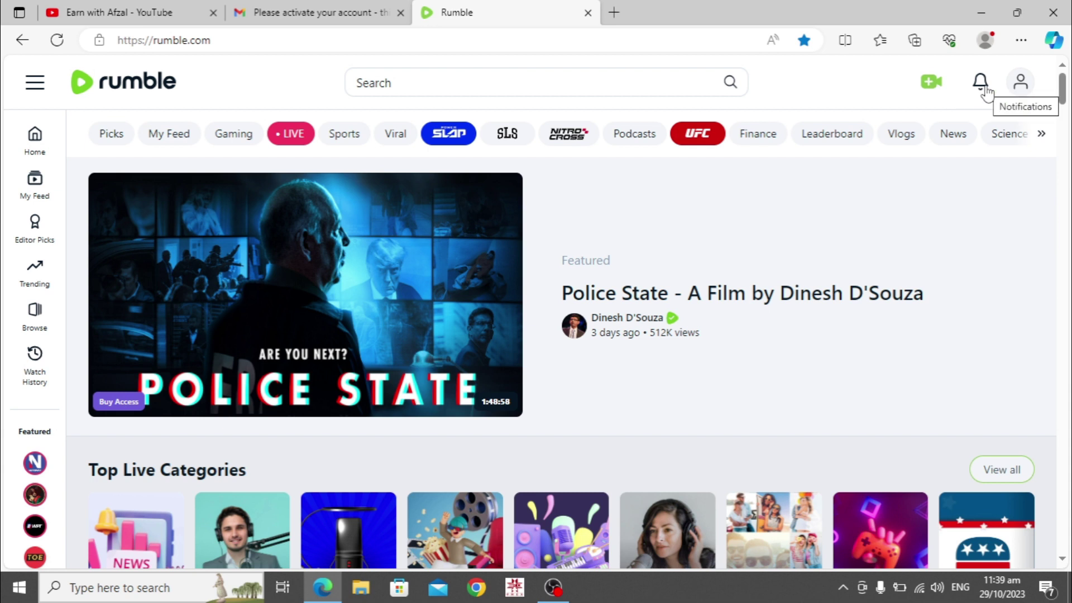
# Review the earnings on the Account Overview page and the figures on the Stats & Analytics page.
pyautogui.click(1020, 96)
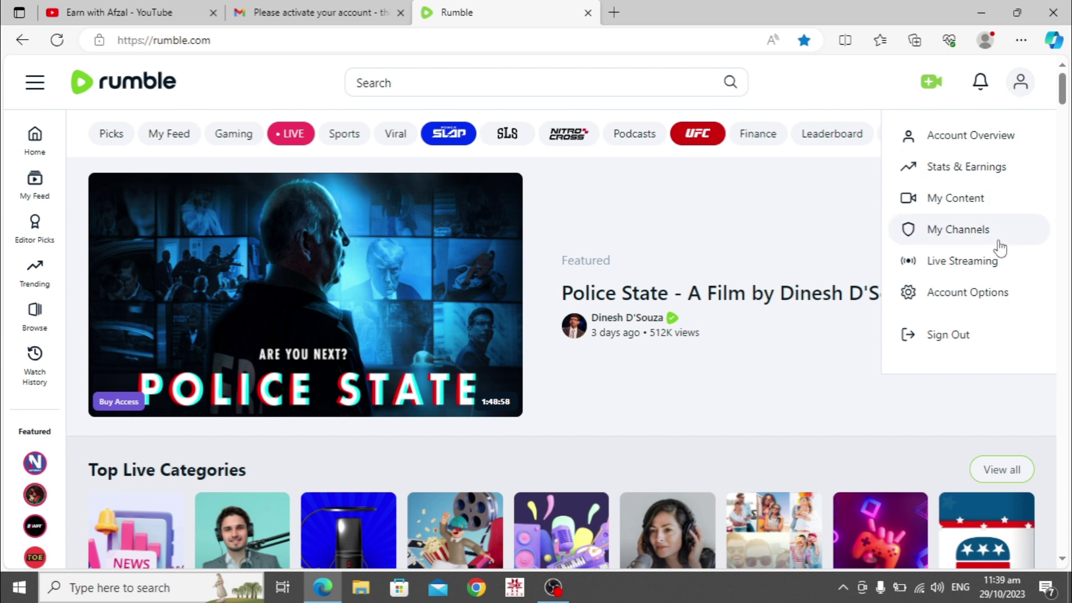
pyautogui.click(965, 144)
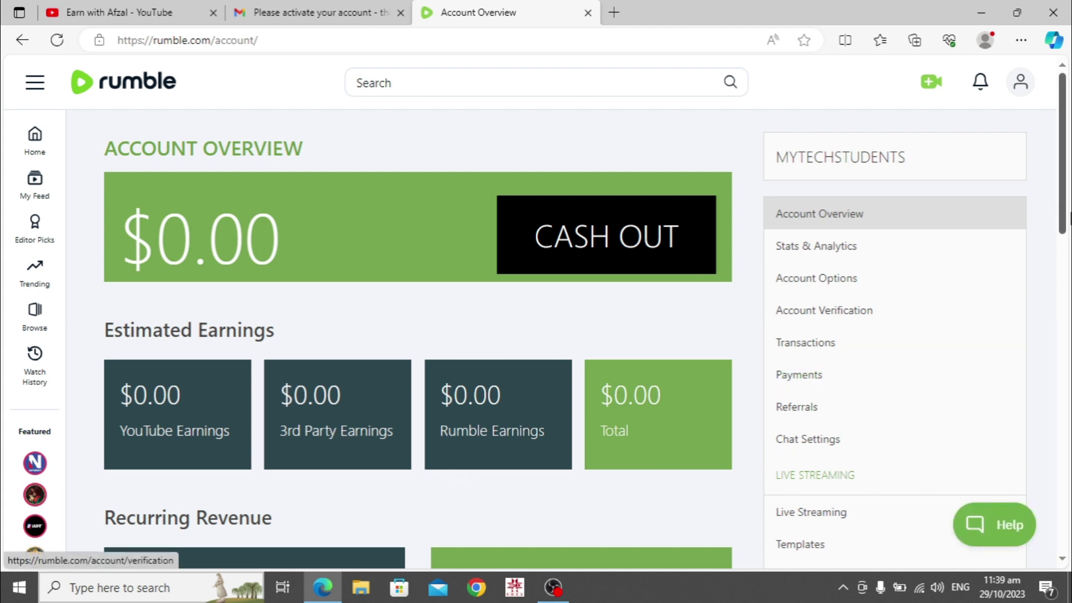
pyautogui.moveTo(1067, 162); pyautogui.dragTo(916, 252)
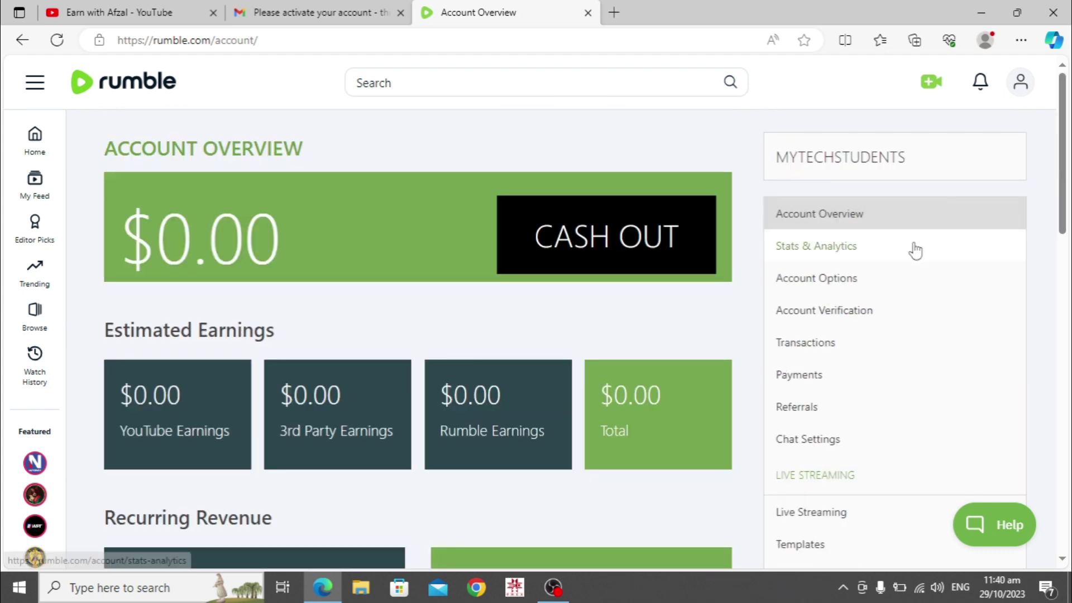
pyautogui.click(848, 258)
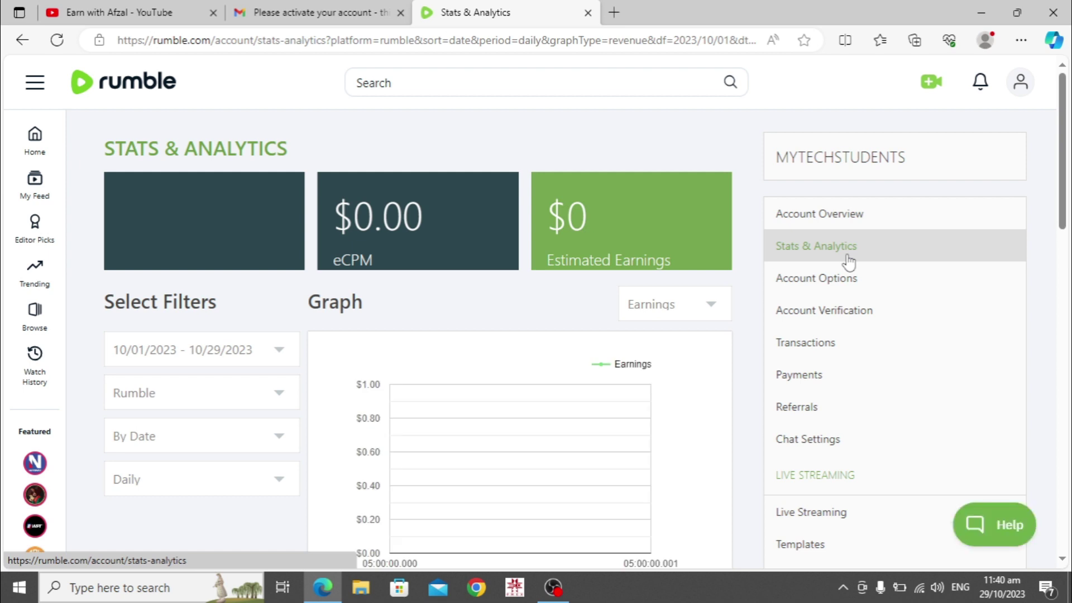
# Examine the personal details in Account Options and the payment methods offered under Payment Details.
pyautogui.click(826, 286)
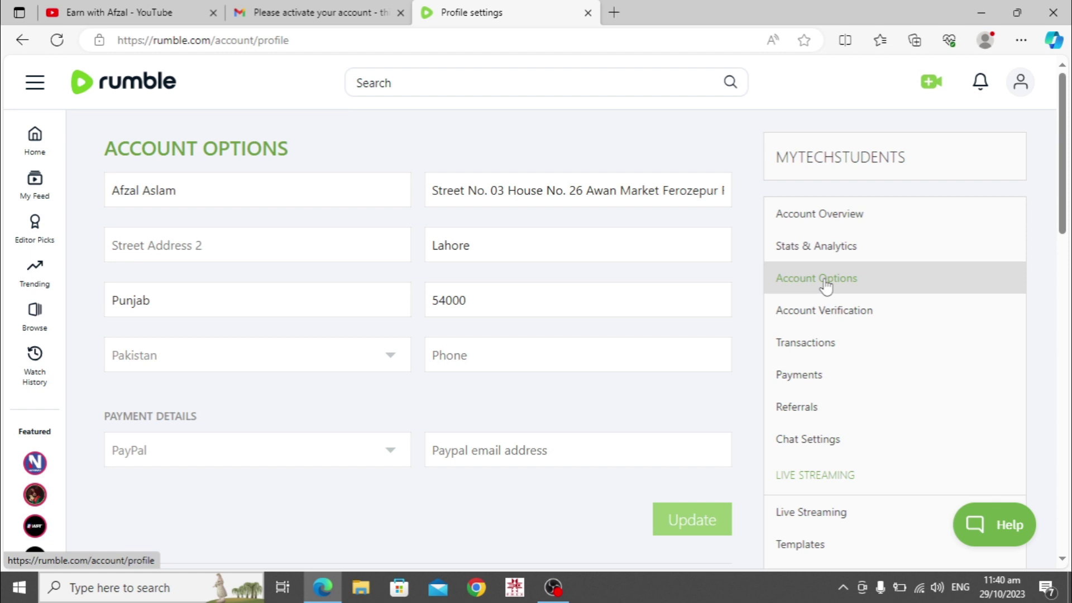
pyautogui.moveTo(1067, 184); pyautogui.dragTo(1069, 257)
pyautogui.scroll(3, 366, 259)
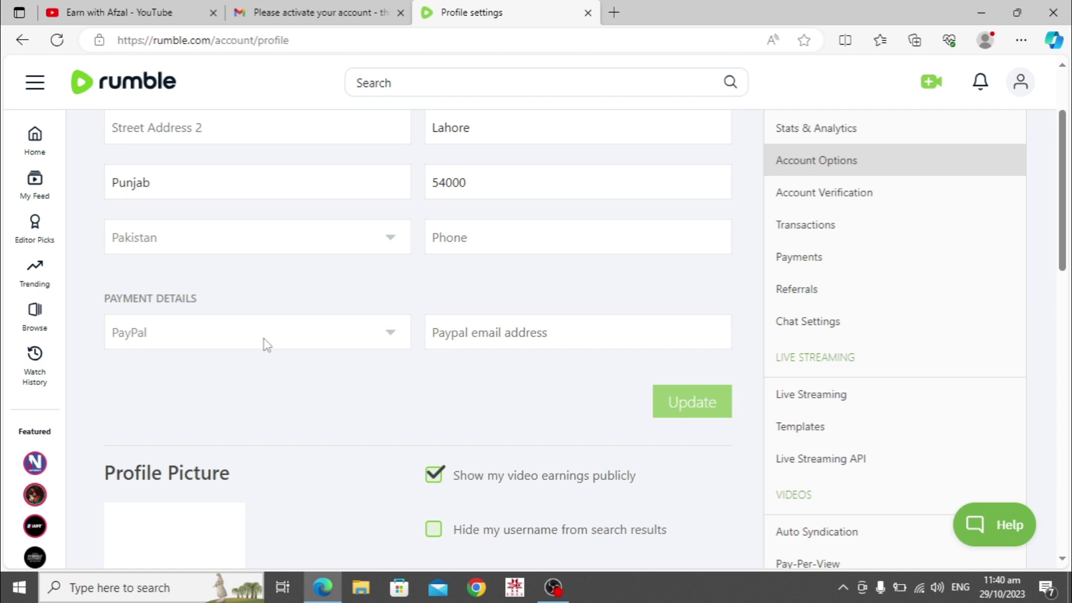
pyautogui.click(266, 345)
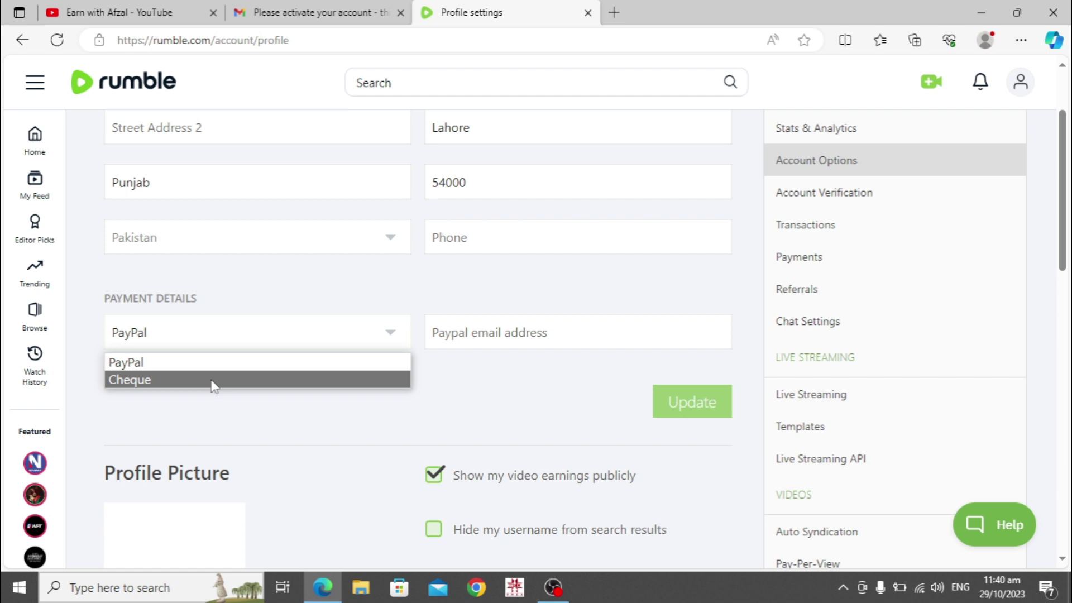
pyautogui.click(231, 411)
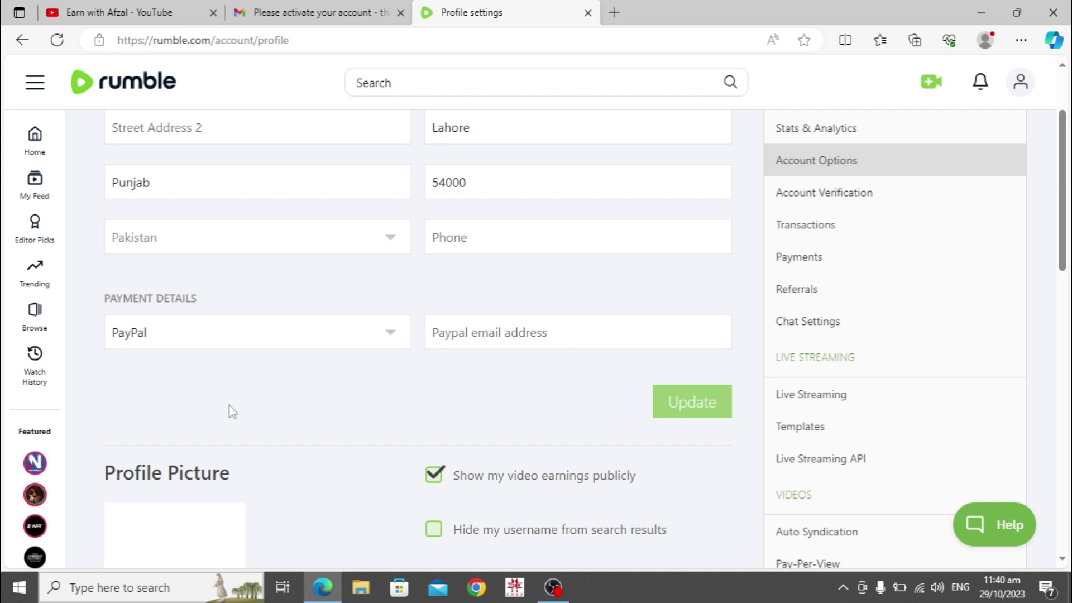
pyautogui.scroll(1, 391, 363)
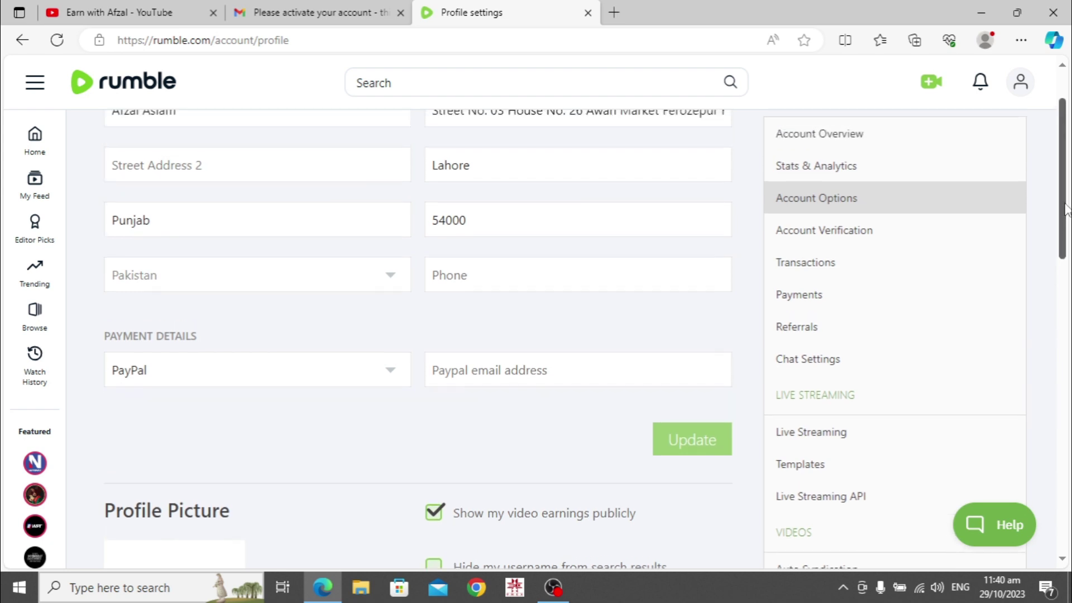
pyautogui.click(660, 499)
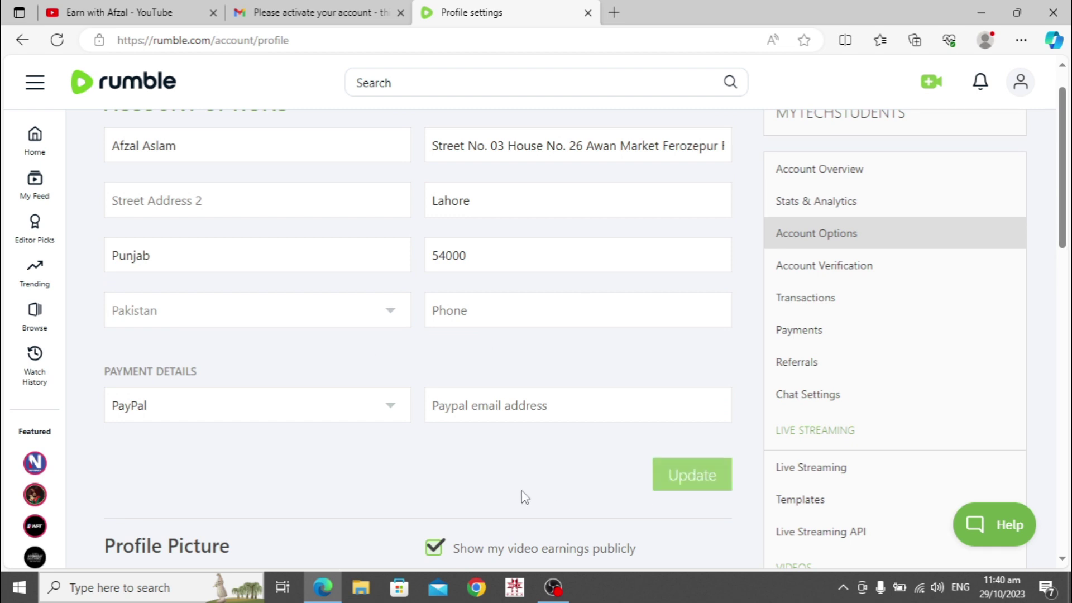
# View the account's Transactions, Payments and Referrals pages, including the referral URL and commissions section.
pyautogui.click(839, 304)
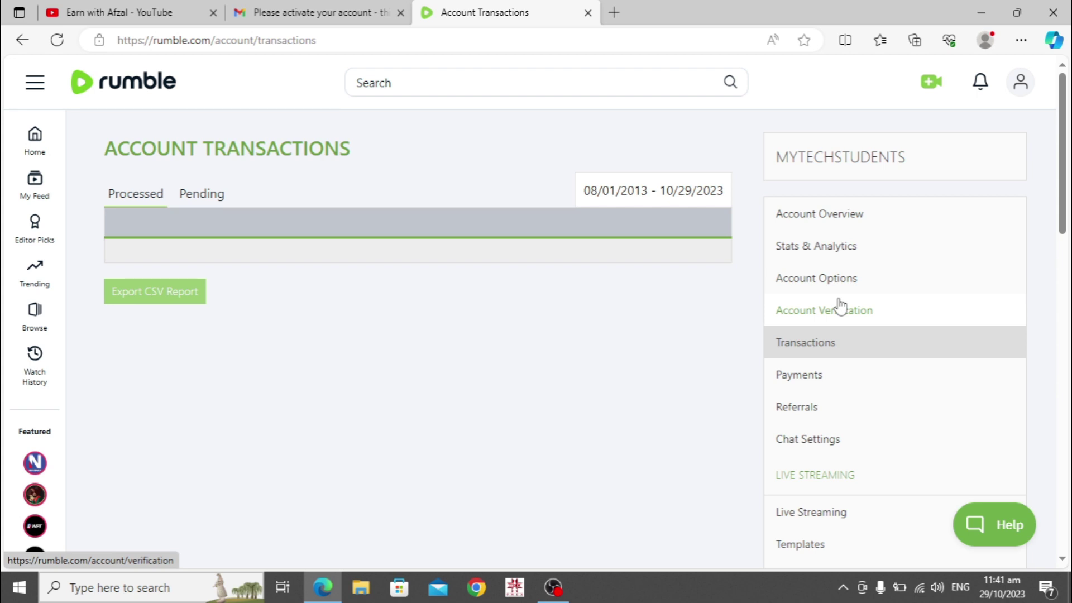
pyautogui.click(809, 379)
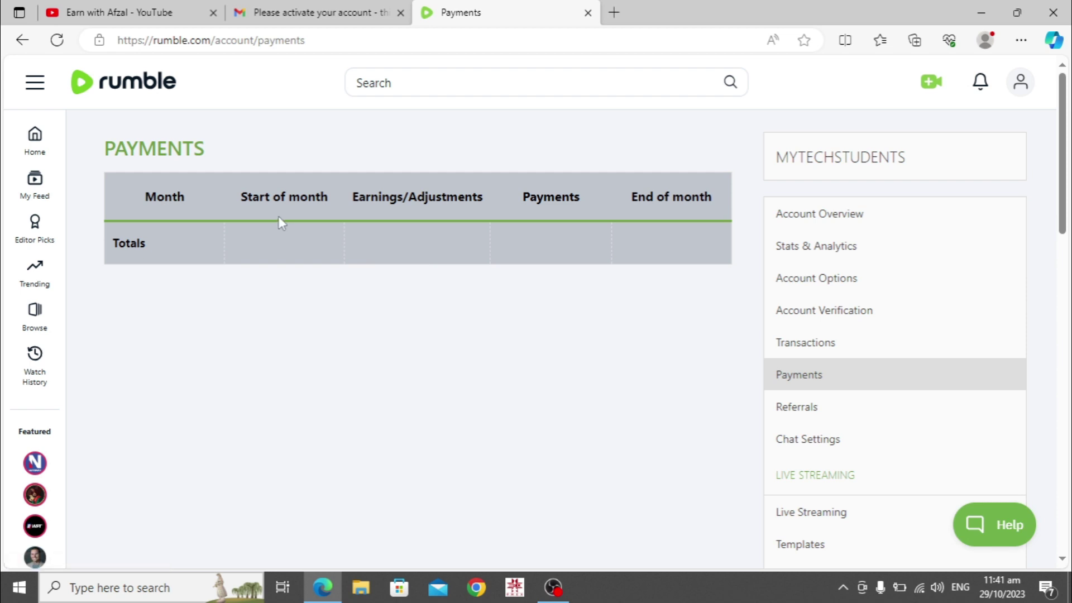
pyautogui.click(797, 407)
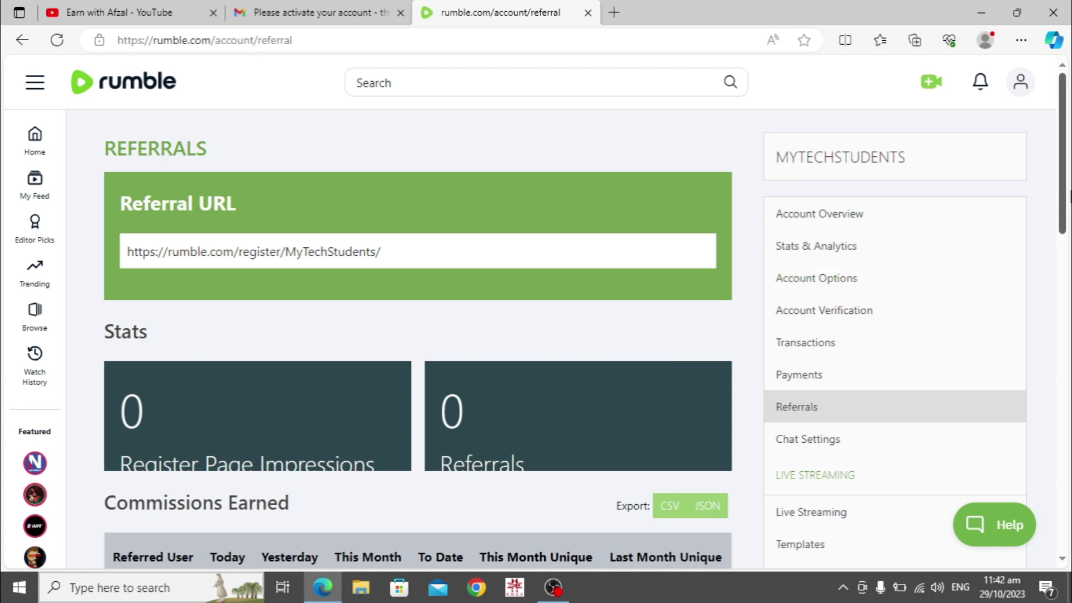
pyautogui.moveTo(1064, 181); pyautogui.dragTo(1067, 203)
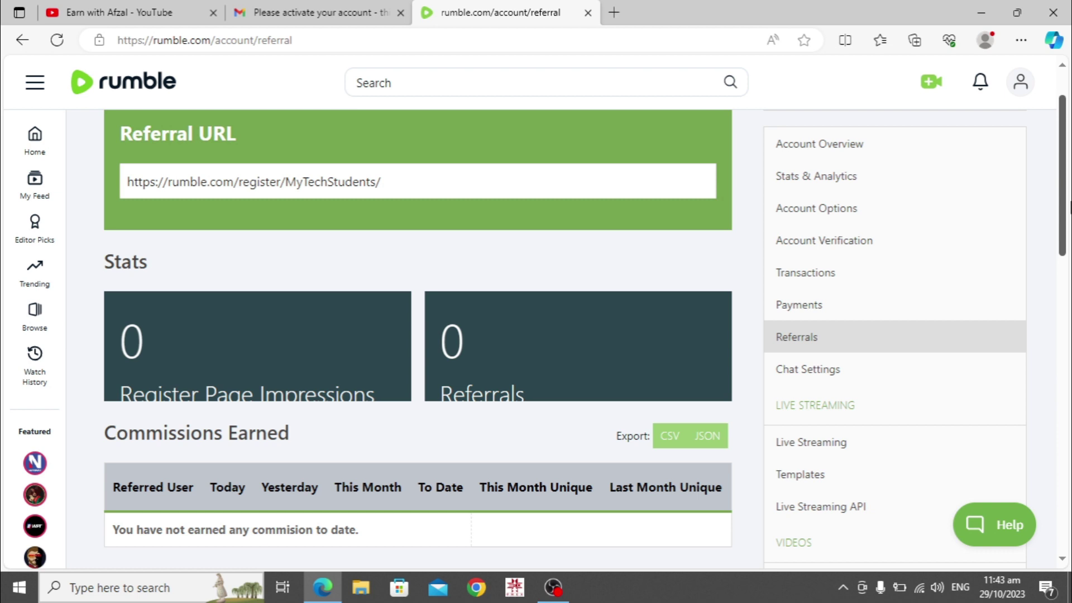
# Open Rumble's Upload Video page from the home page and upload the AdSense video from the Online Earning folder.
pyautogui.click(41, 150)
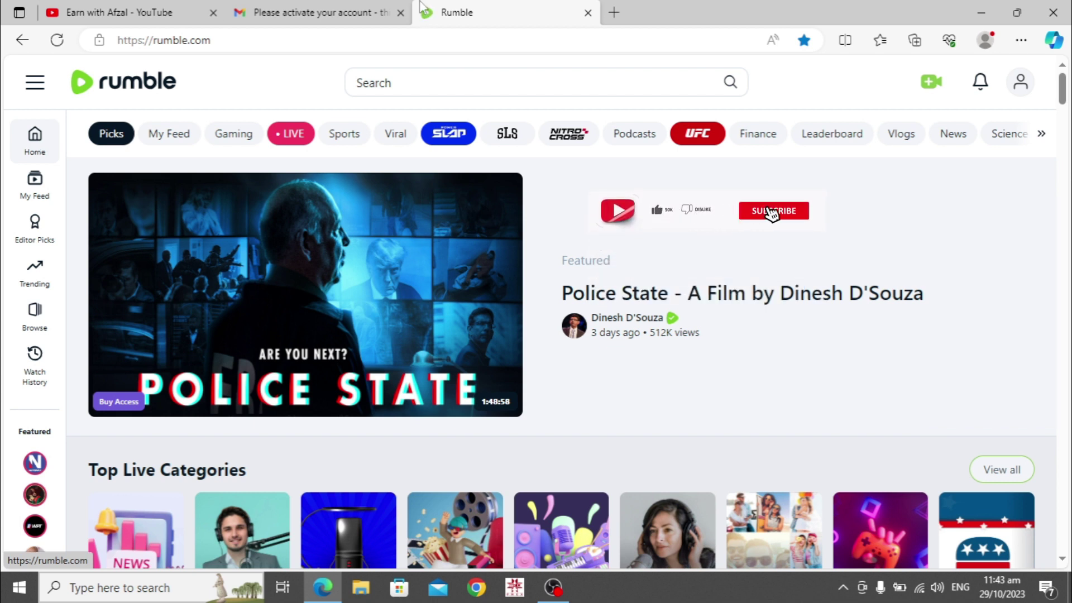
pyautogui.click(931, 89)
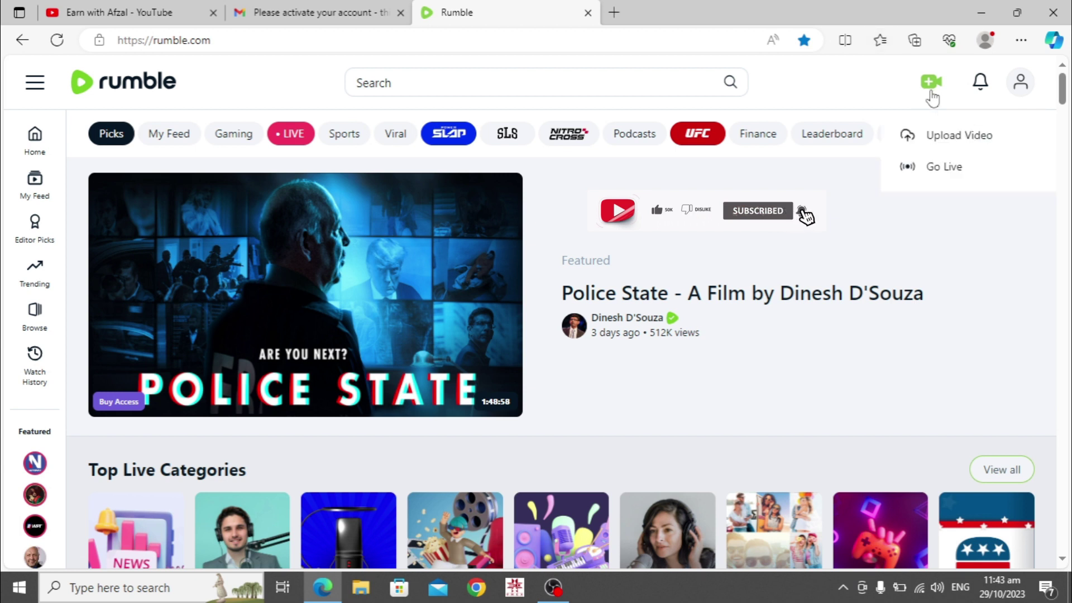
pyautogui.click(956, 144)
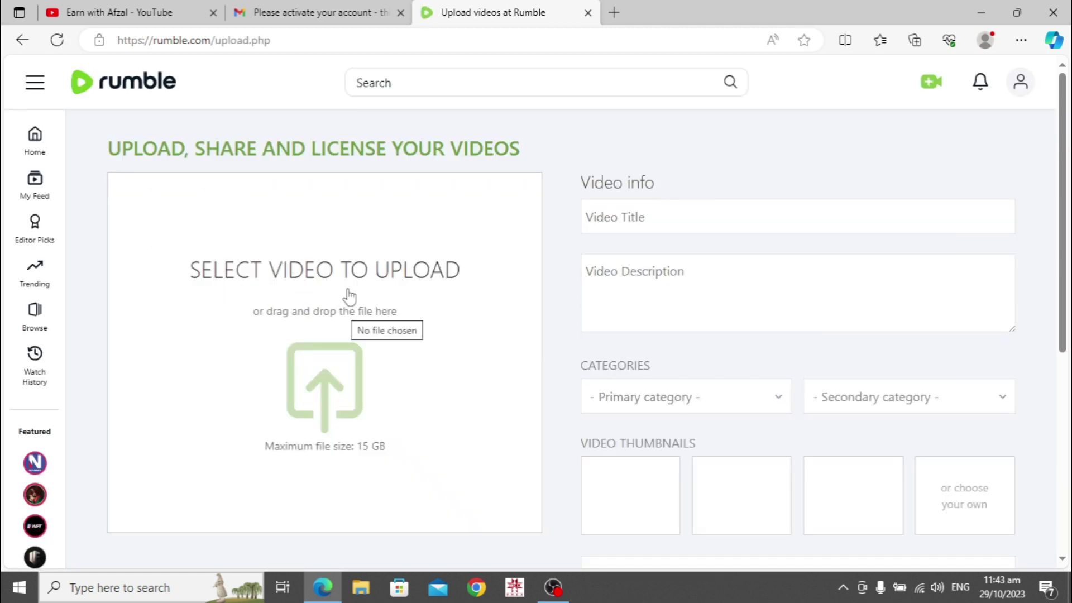
pyautogui.click(330, 449)
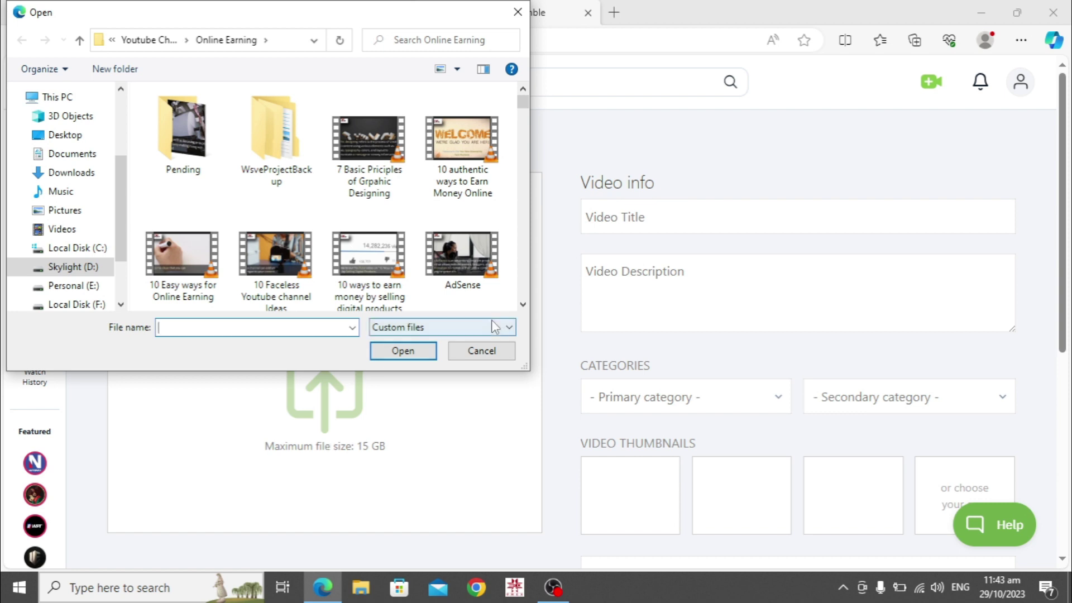
pyautogui.click(475, 276)
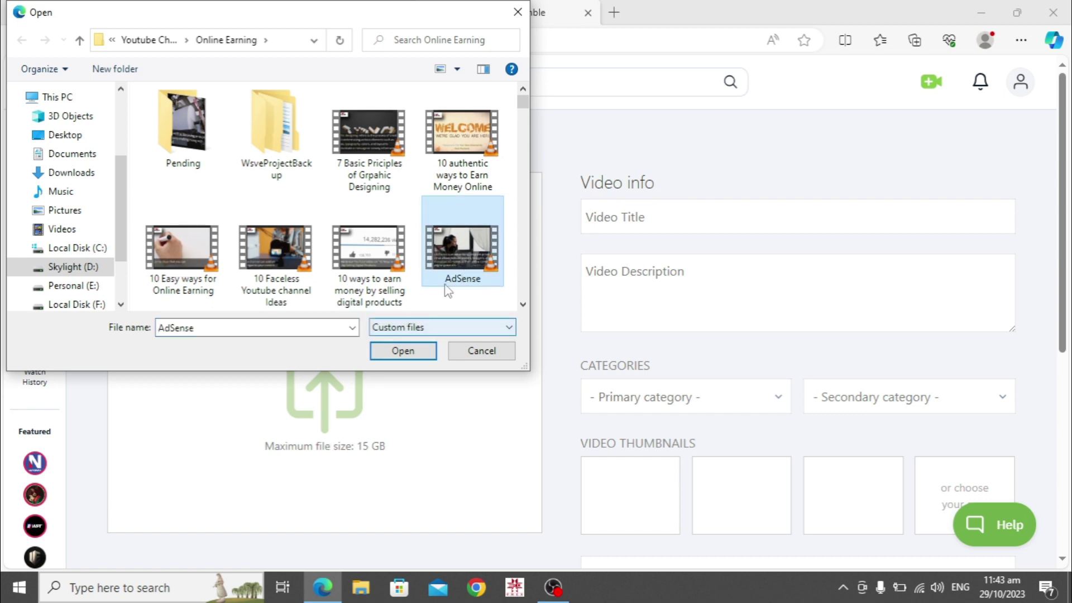
pyautogui.click(403, 351)
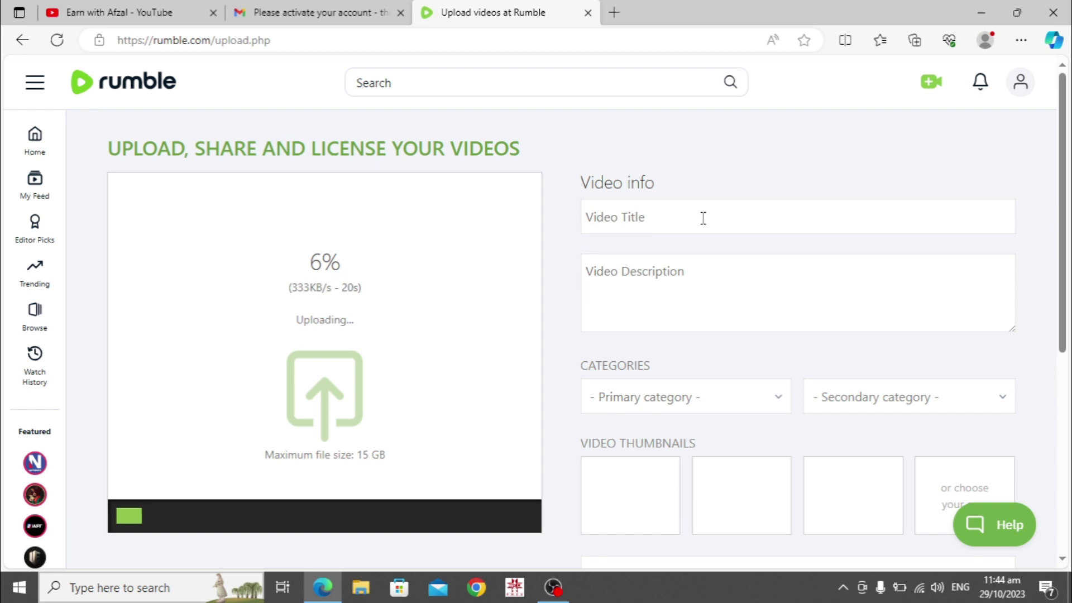
# Enter "Earn Money by AdSense" as the video title.
pyautogui.click(703, 217)
pyautogui.write('Earn Money by AdSense')
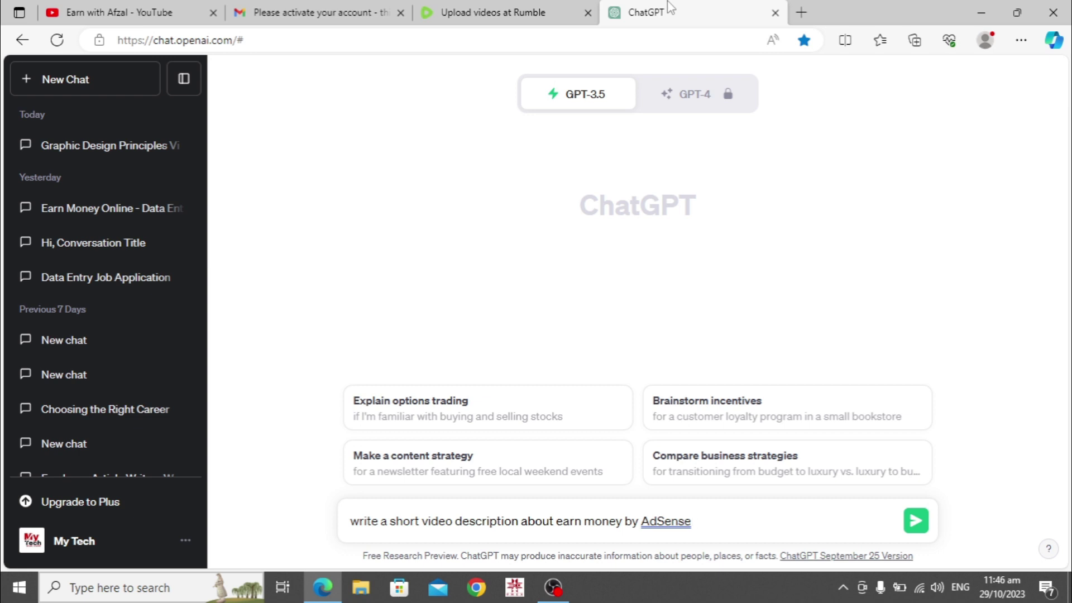
# Have ChatGPT write a short video description about earning money by AdSense and copy it into Rumble's Video Description.
pyautogui.click(916, 524)
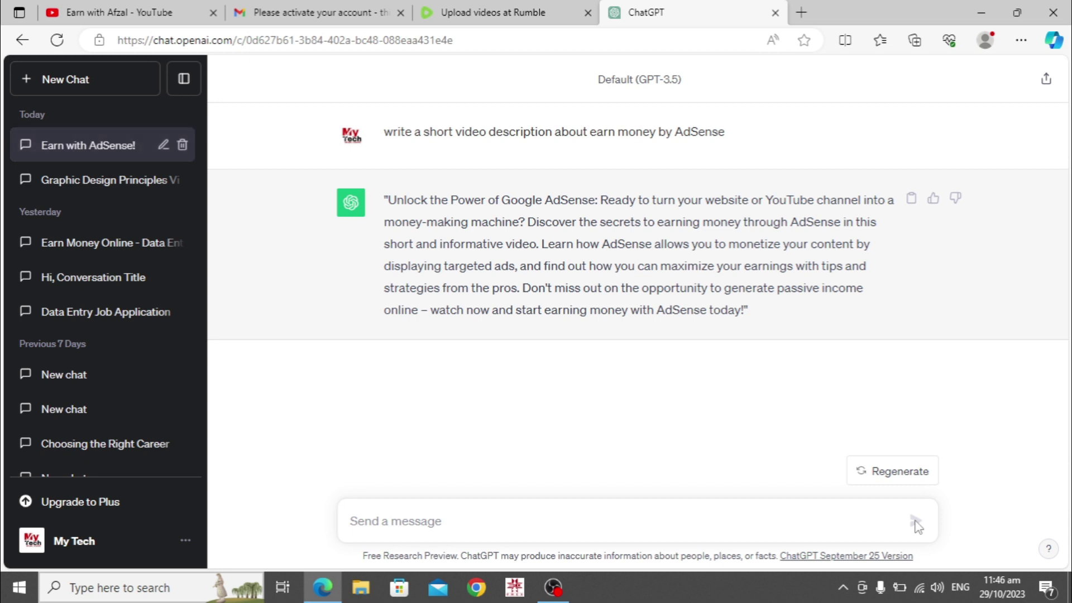
pyautogui.click(914, 205)
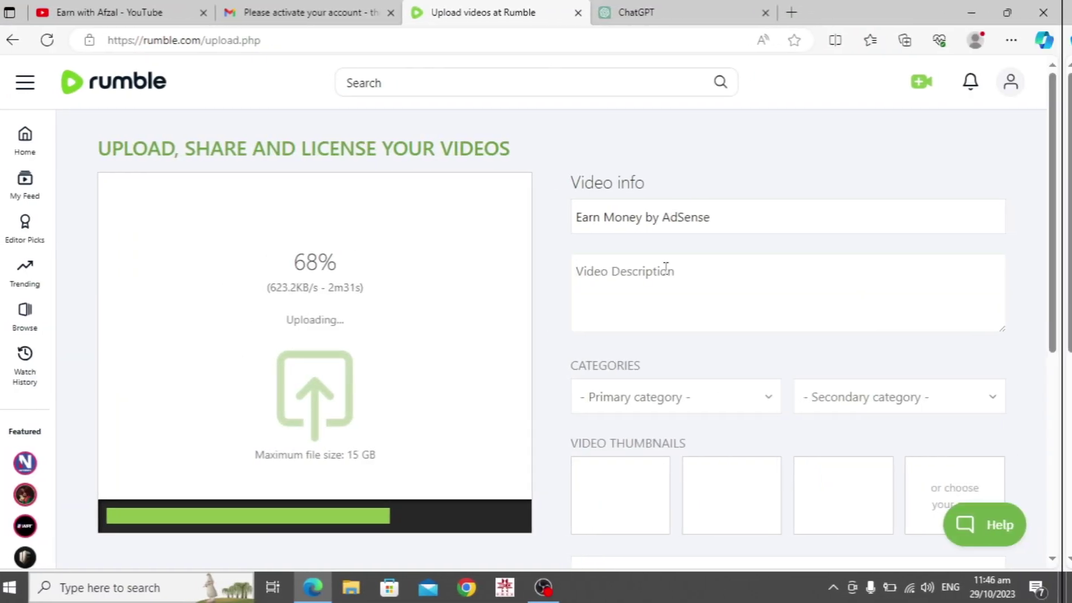
pyautogui.click(666, 268)
pyautogui.hotkey('ctrl', 'v')
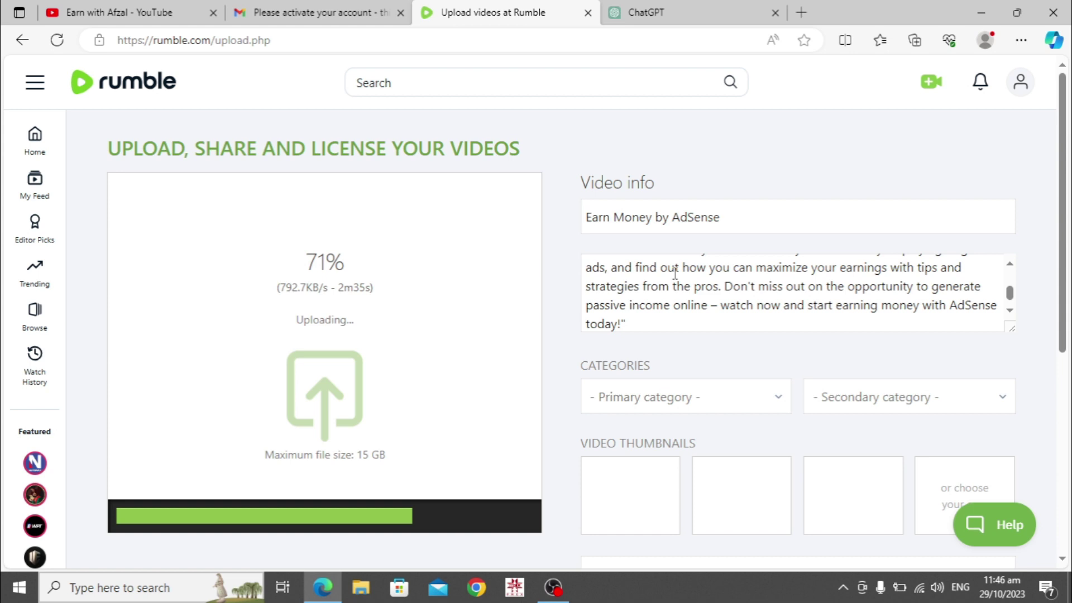
# Set the video's primary category to HowTo.
pyautogui.press('Tab')
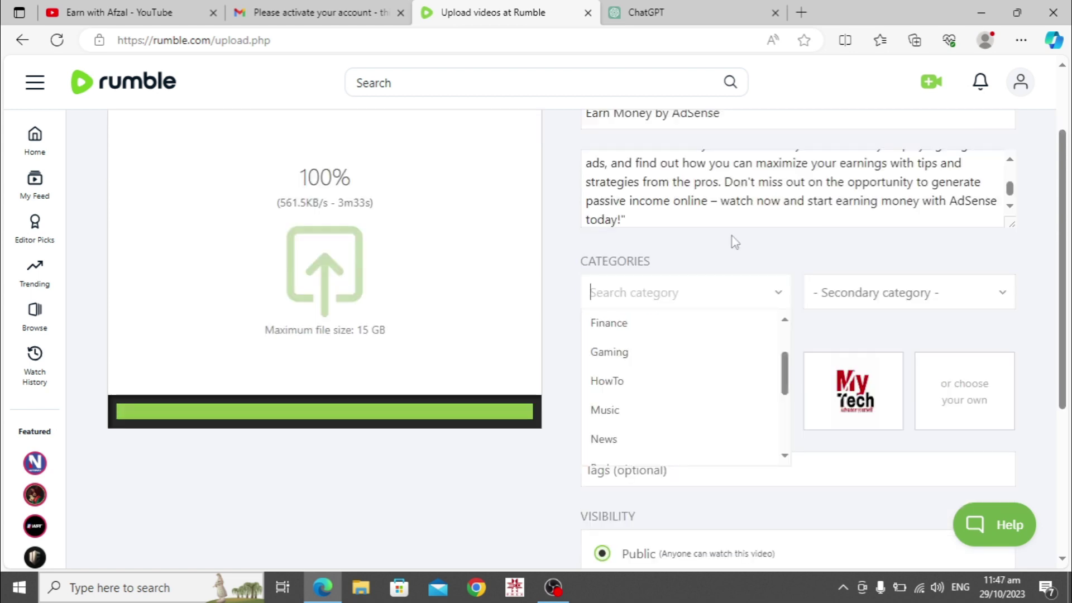
pyautogui.click(718, 262)
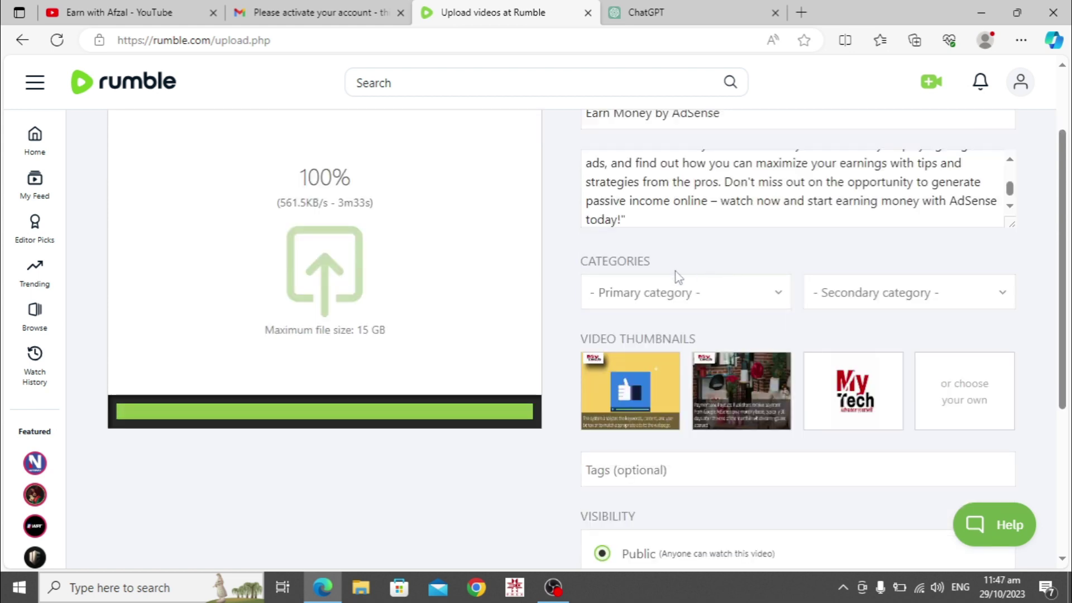
pyautogui.click(776, 305)
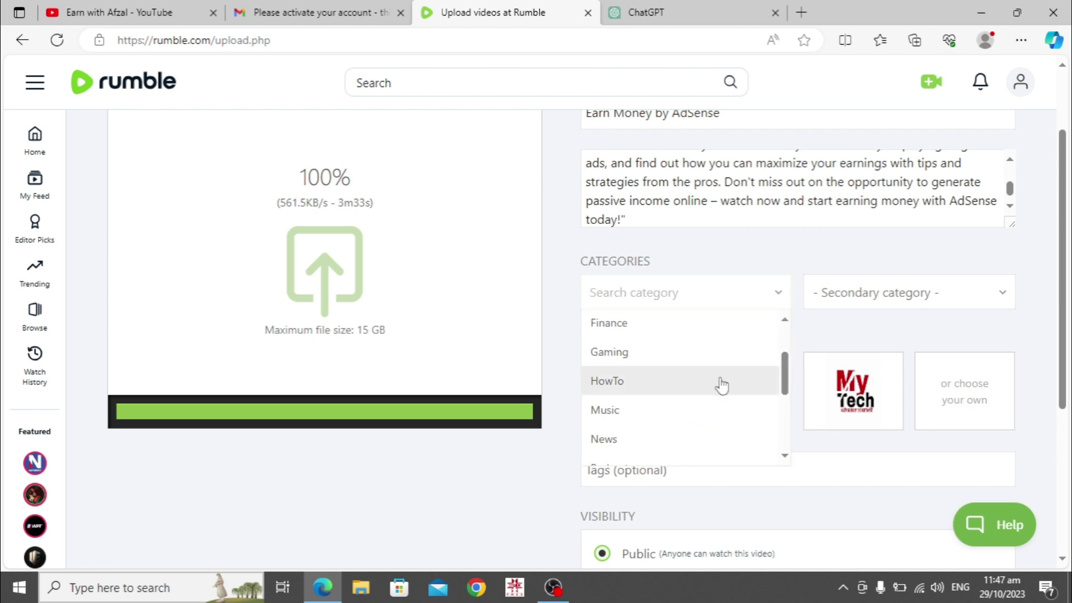
pyautogui.click(648, 388)
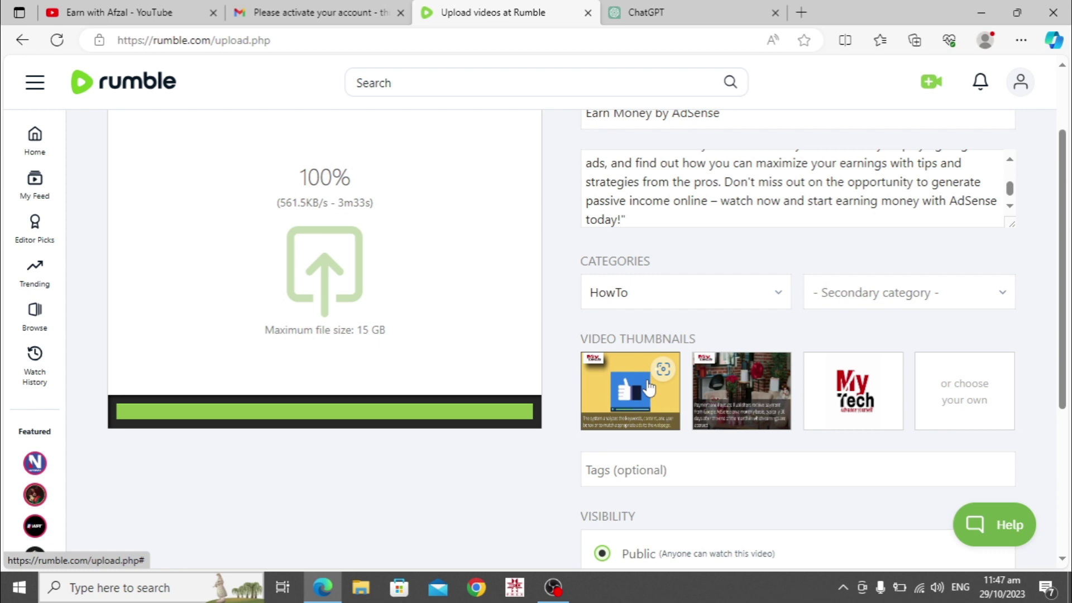
# Set the video's secondary category to Education.
pyautogui.click(1000, 302)
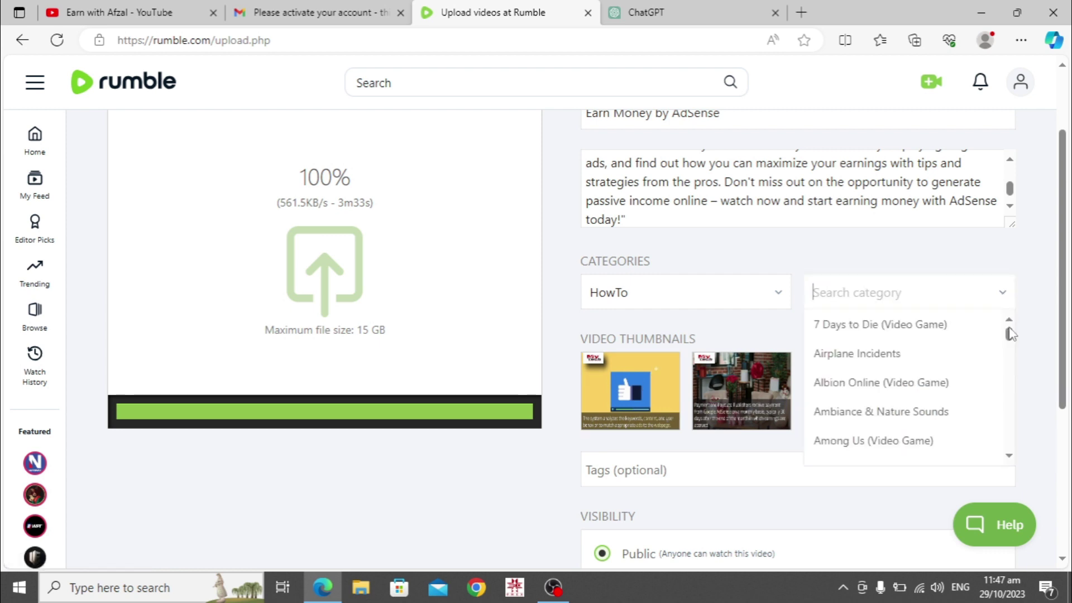
pyautogui.moveTo(1012, 338); pyautogui.dragTo(1012, 363)
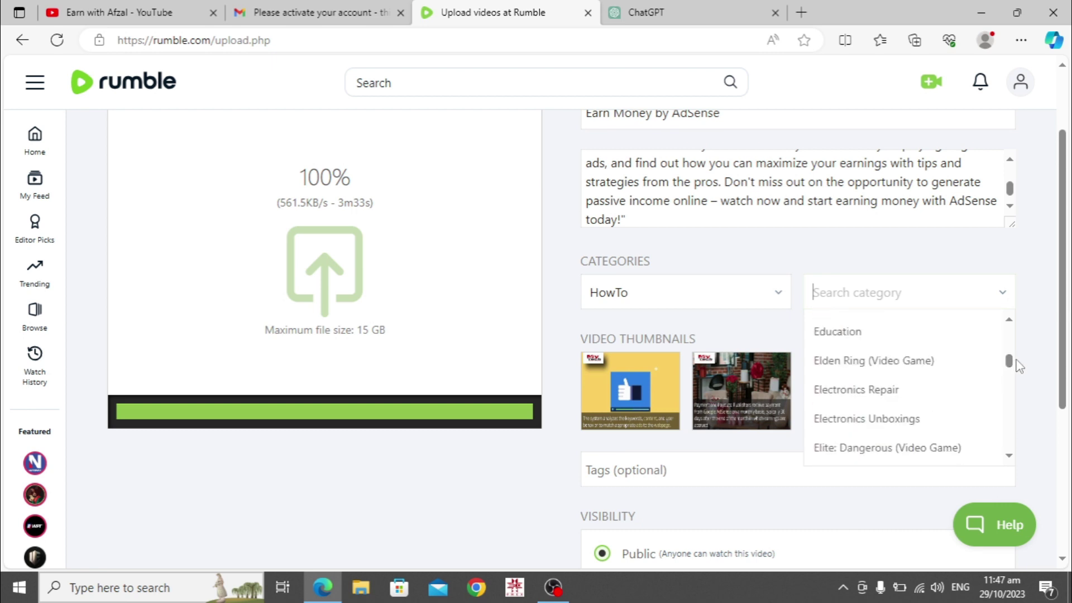
pyautogui.click(905, 335)
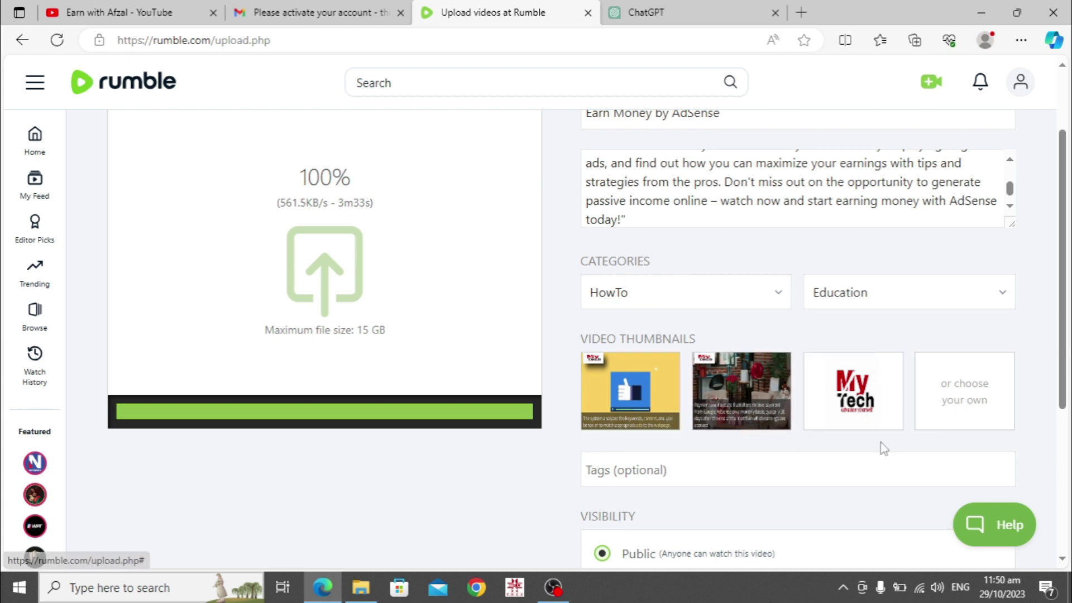
# Add the "10 Easy ways for Online Earning" image from the Online Earning folder as the video's custom thumbnail.
pyautogui.click(971, 412)
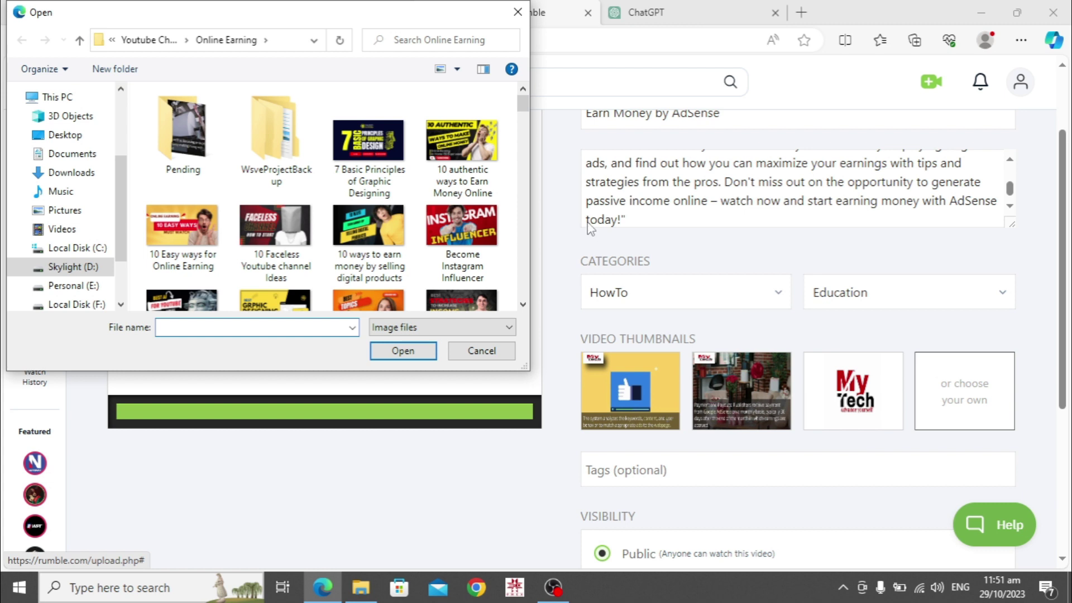
pyautogui.click(202, 240)
pyautogui.click(403, 352)
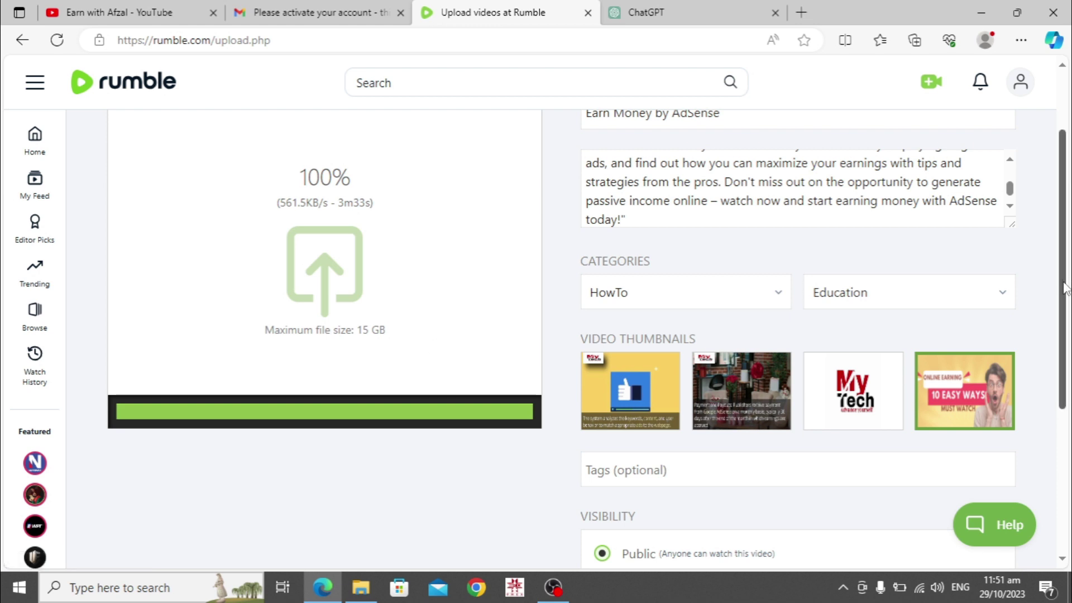
# Open the Rapidtags YouTube tag generator in a new browser tab and make its video title field ready for entry.
pyautogui.scroll(-3, 1069, 330)
pyautogui.scroll(-2, 1069, 330)
pyautogui.click(703, 346)
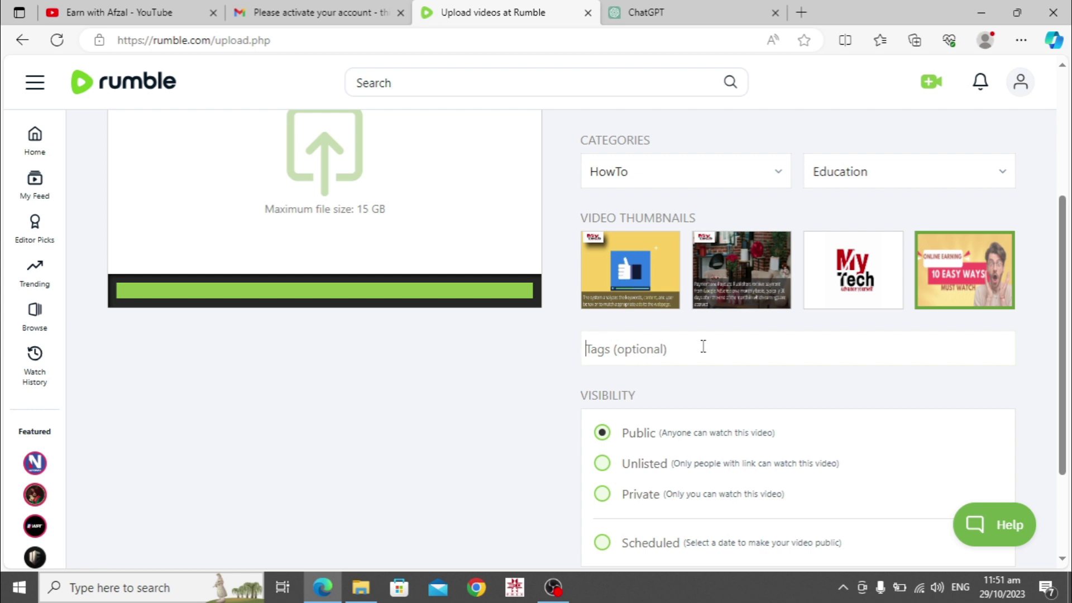
pyautogui.click(801, 12)
pyautogui.click(260, 67)
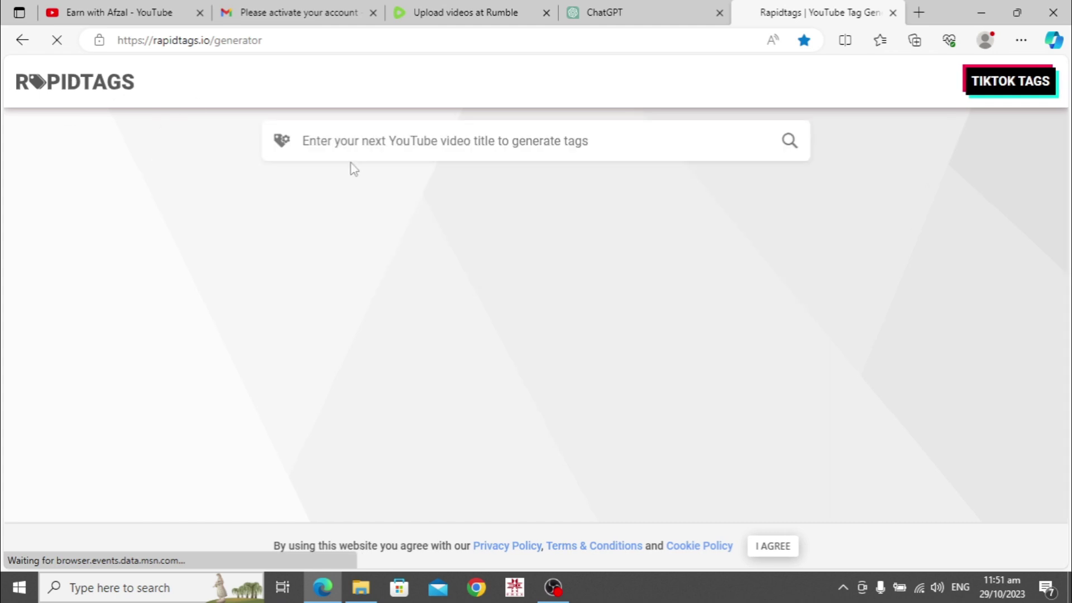
pyautogui.click(401, 151)
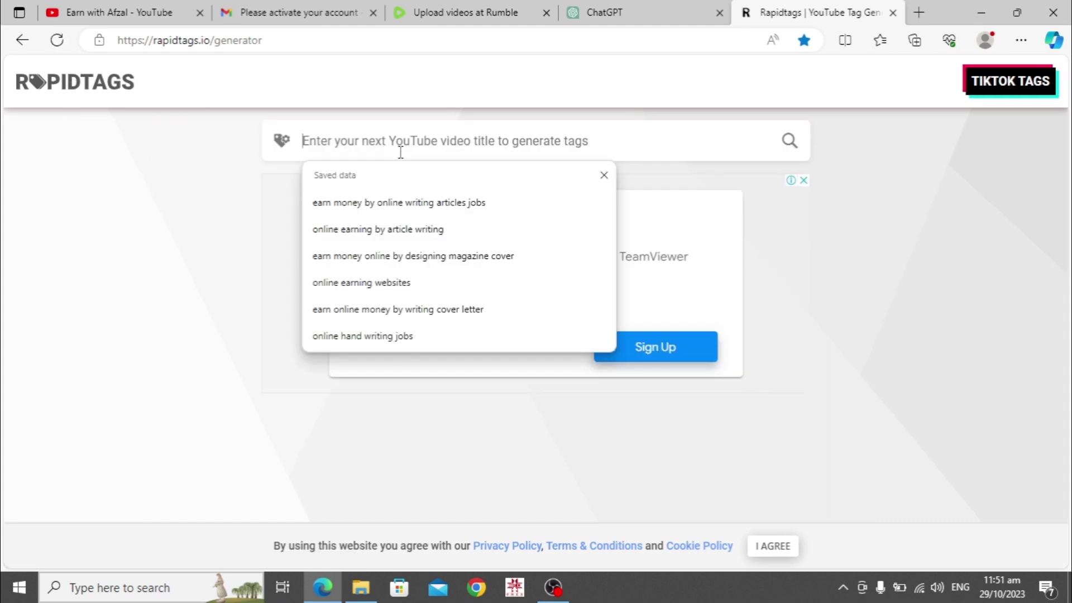